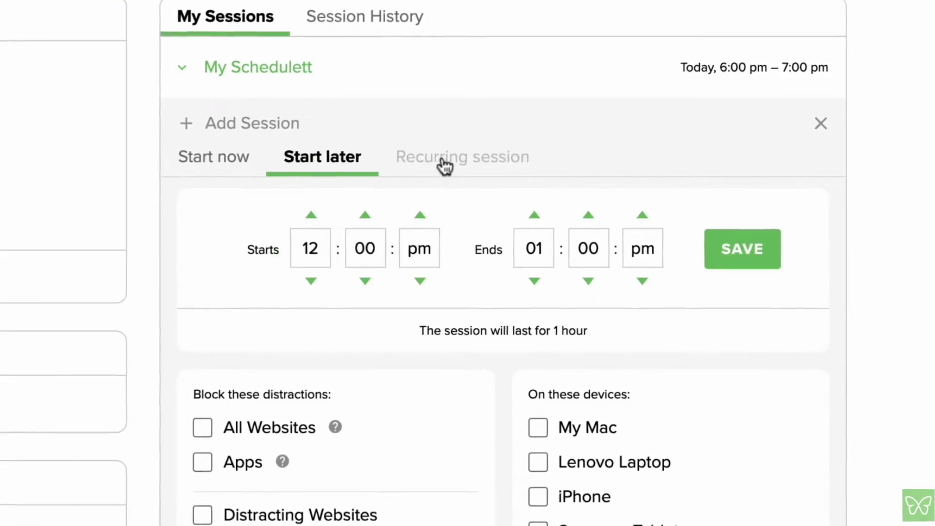
Step: Switch the new session being added to a recurring session
left_click(444, 166)
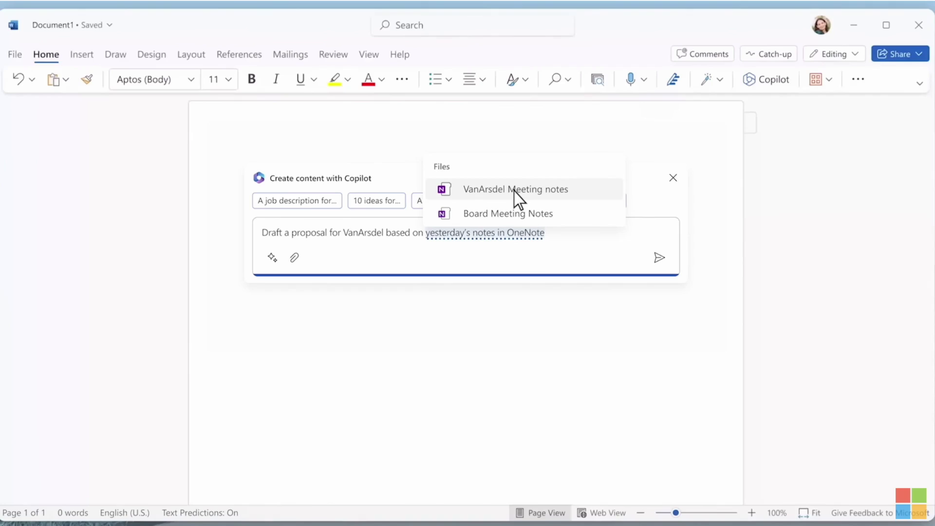
Step: In Word, reference VanArsdel Meeting notes in the Copilot prompt, add "and include product offers from" the Product Roadmap Word file, and submit it
left_click(514, 190)
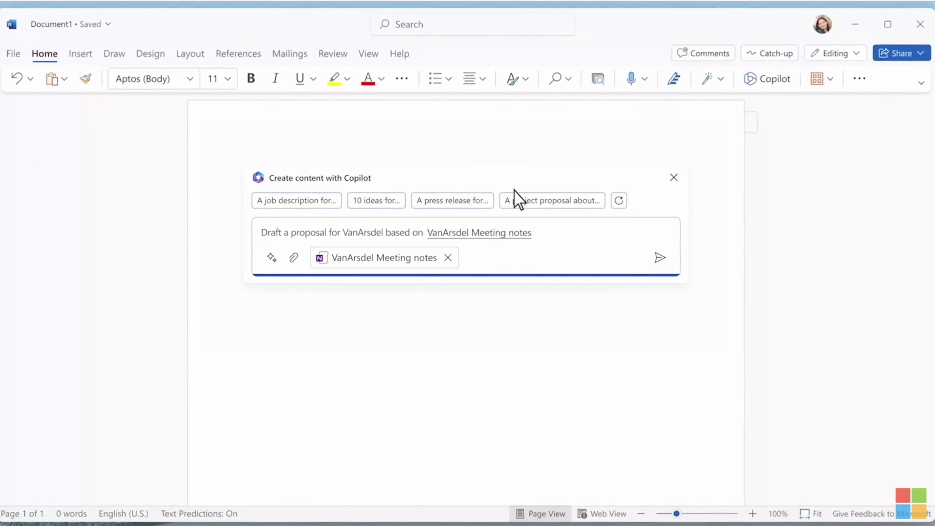
type("and include product offers from @Roadmap")
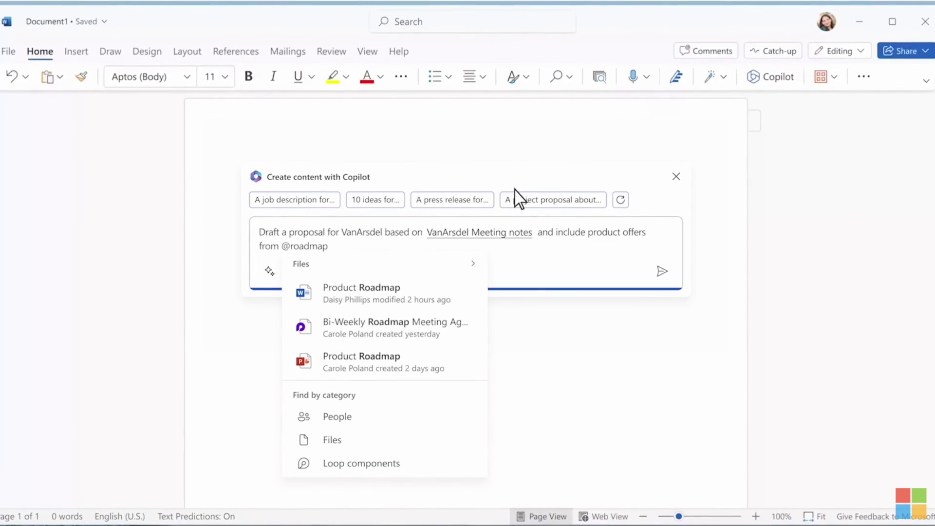
left_click(413, 292)
left_click(662, 270)
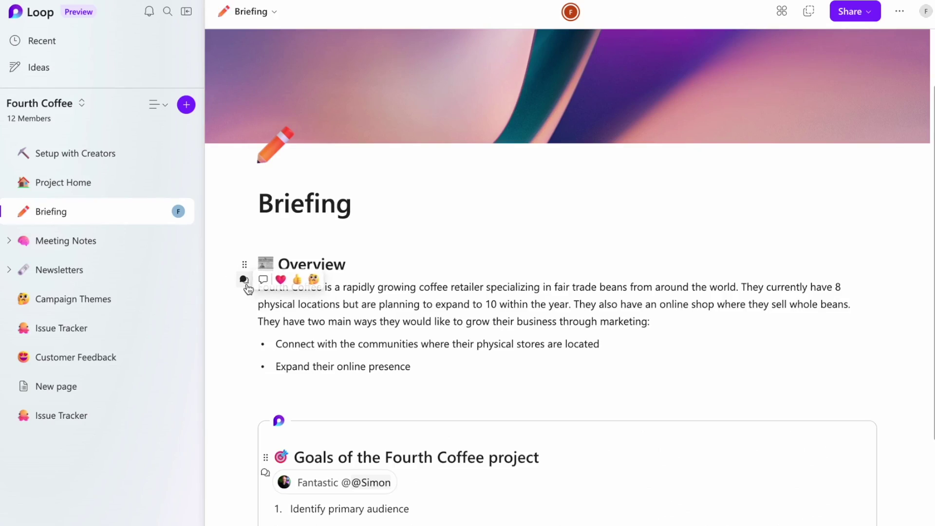
Step: In Loop, add a thumbs-up reaction to the Briefing page's Overview and comment "We should revise this!" on its paragraph
left_click(298, 279)
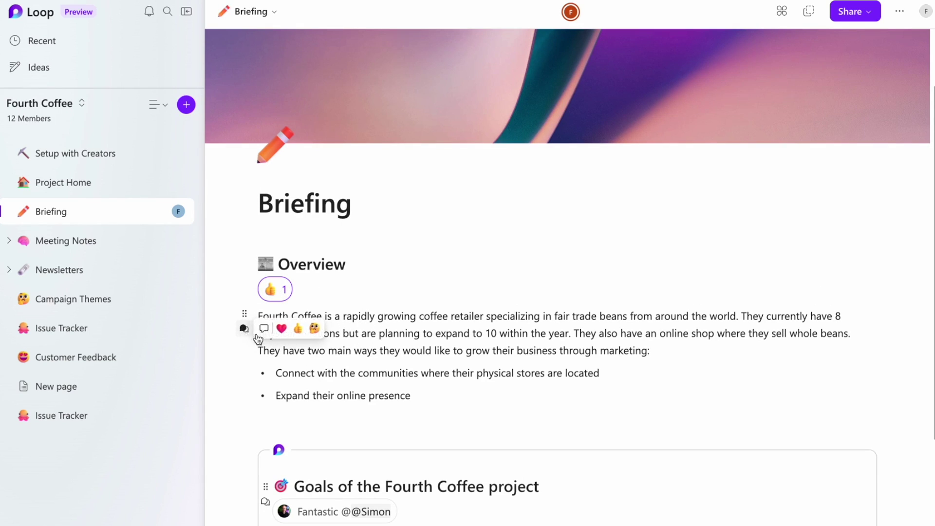
left_click(263, 328)
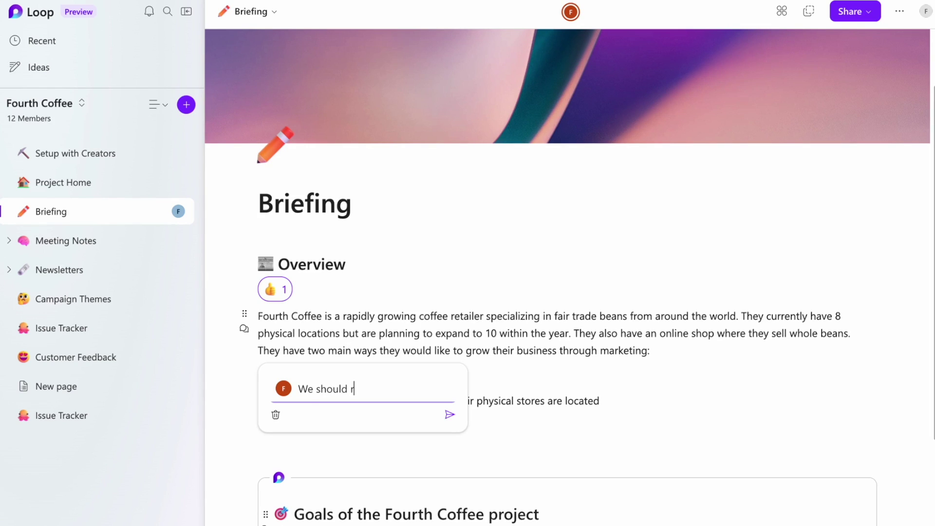
key("Return")
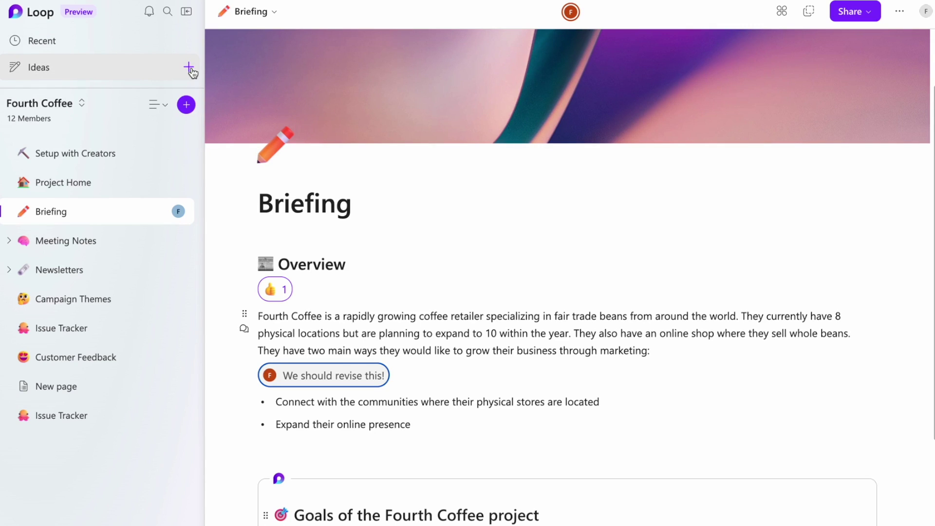
Step: Create an Ideas page titled "Thoughts on Fourth Coffee logo" containing the text "Bringing ideas together before publishing"
left_click(156, 71)
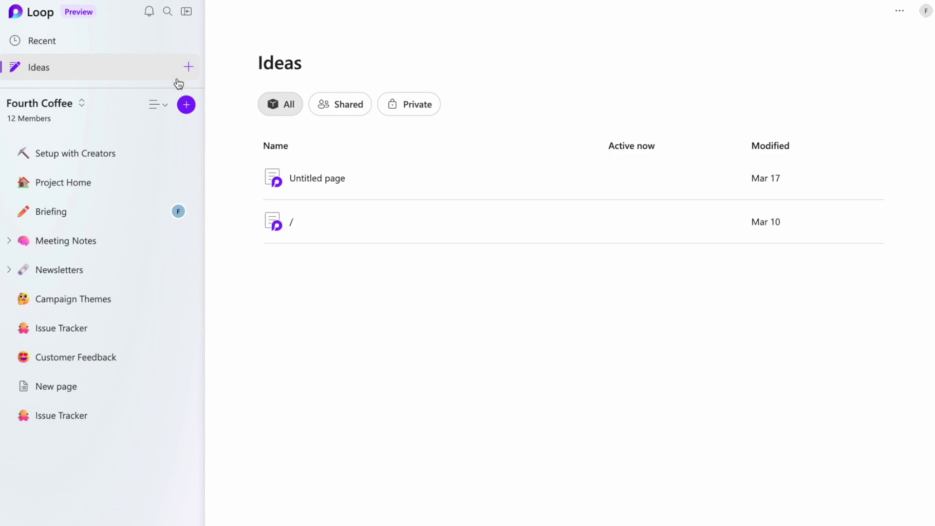
left_click(189, 67)
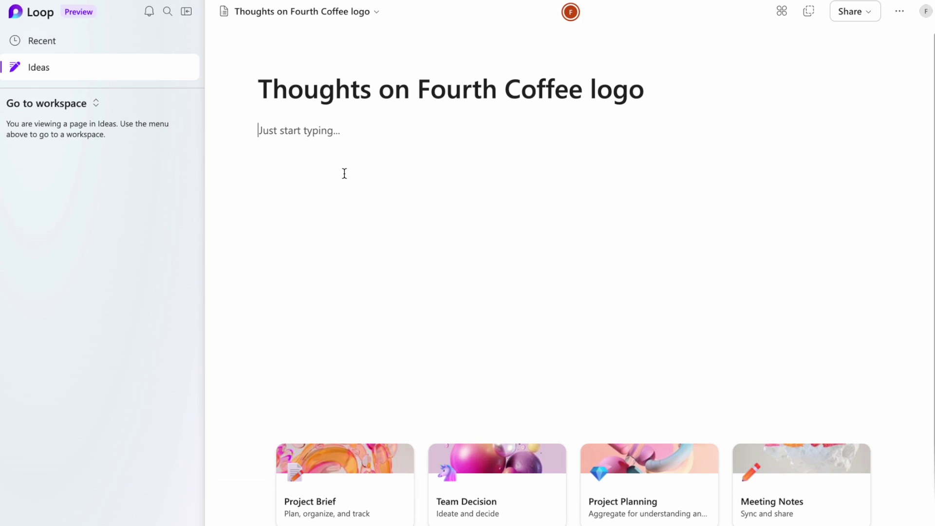
type("Br")
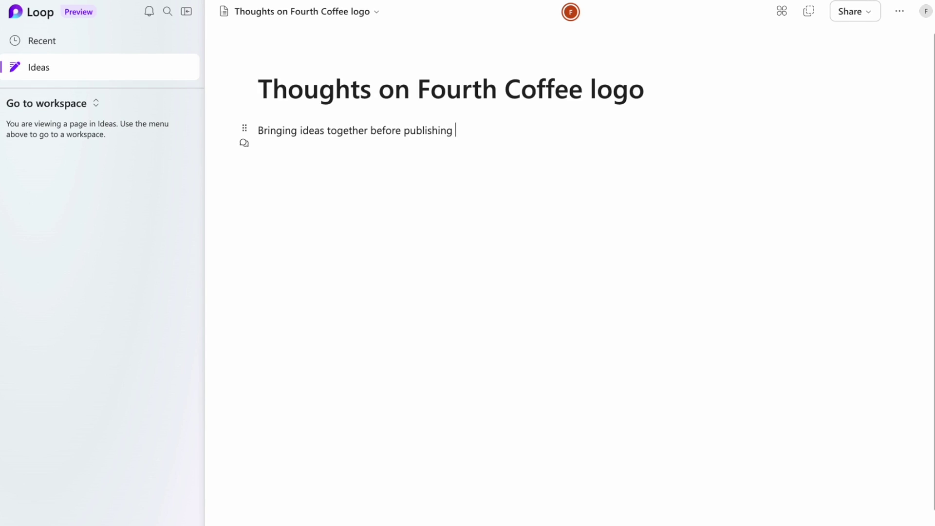
Step: Reopen the "Thoughts on Fourth Coffee logo" page from the Ideas list, and return to the Fourth Coffee workspace
left_click(140, 72)
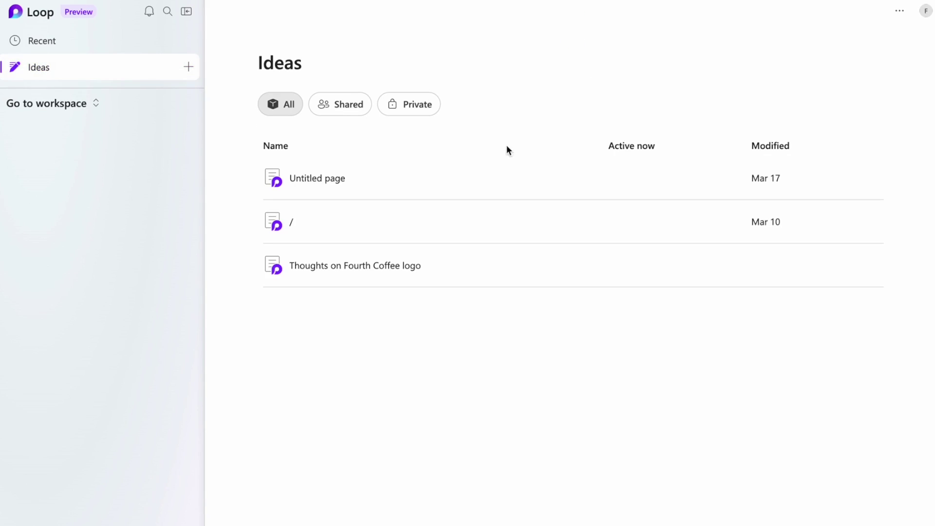
right_click(472, 271)
left_click(466, 265)
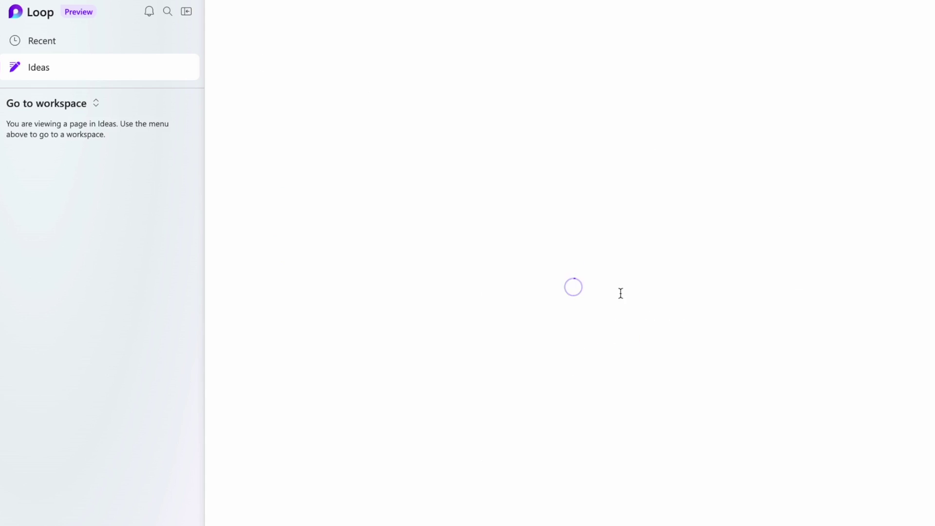
left_click(94, 104)
left_click(80, 149)
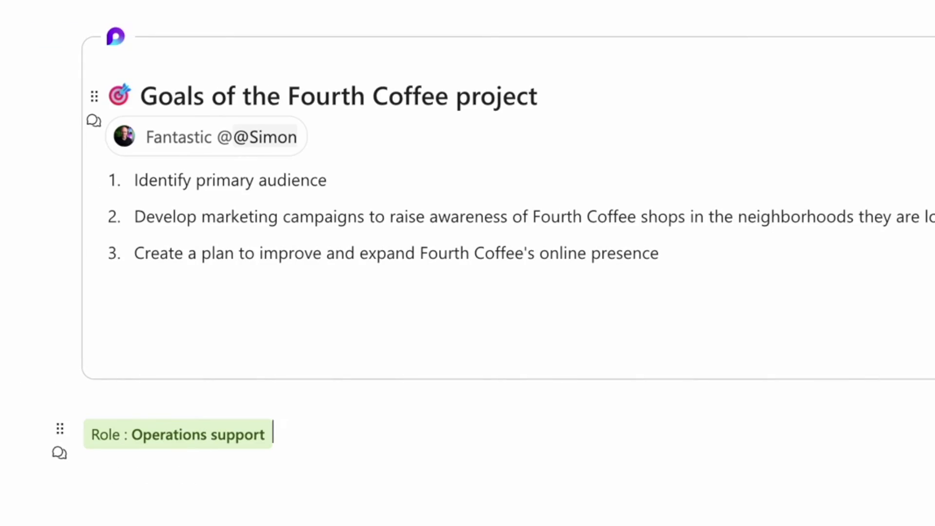
Step: Insert a table below the "Role : Operations support" label on the Briefing page
key("Return")
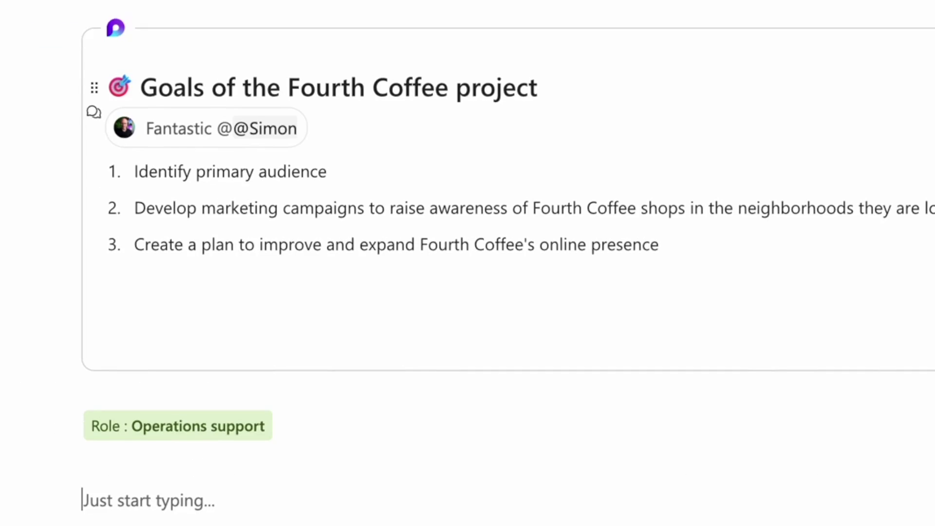
type("/table")
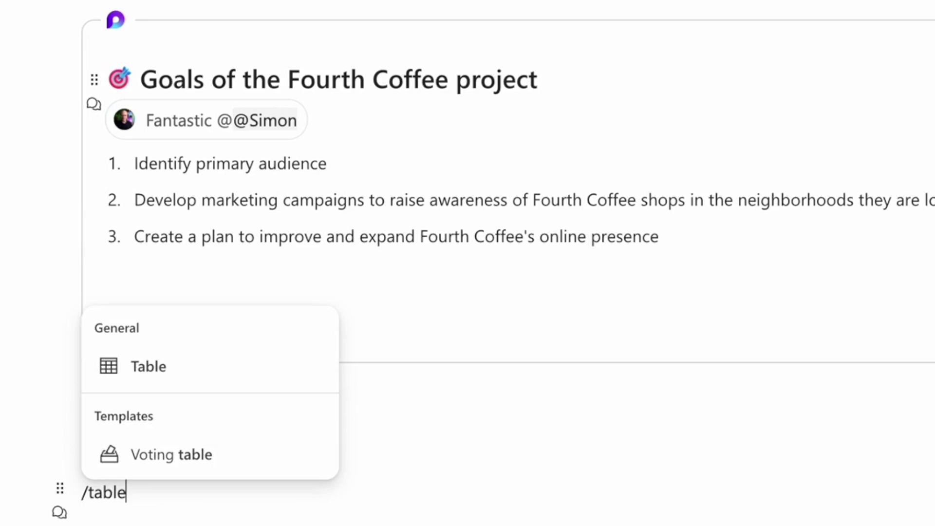
key("Up")
key("Up")
key("Return")
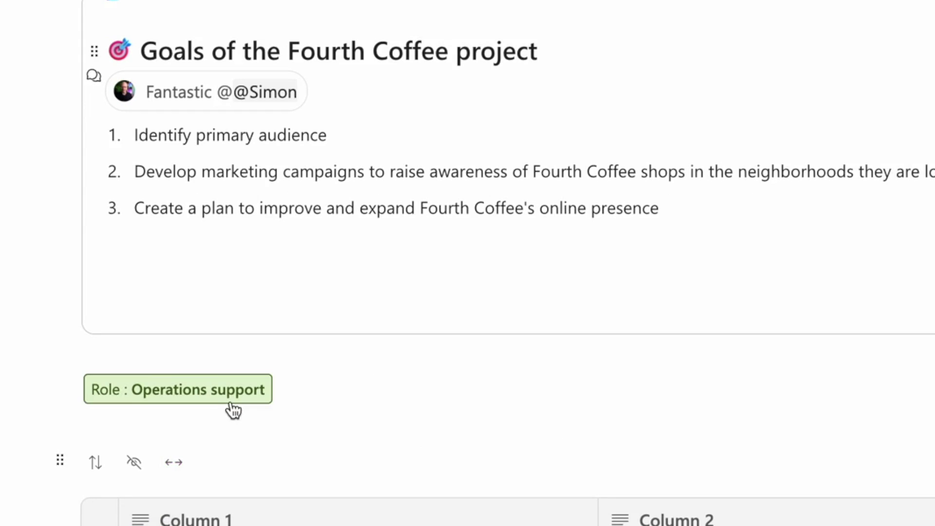
Step: Rename the new table's first column to "Example 1"
left_click(263, 304)
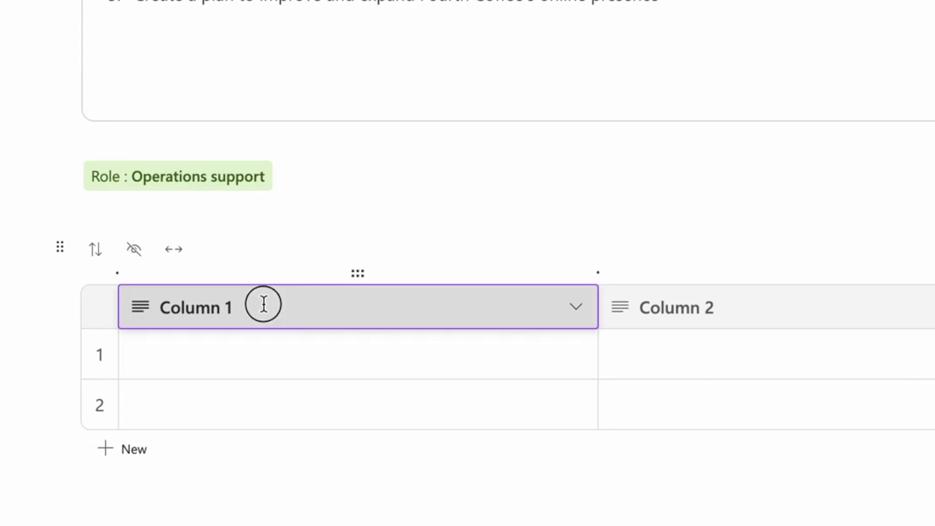
key("BackSpace")
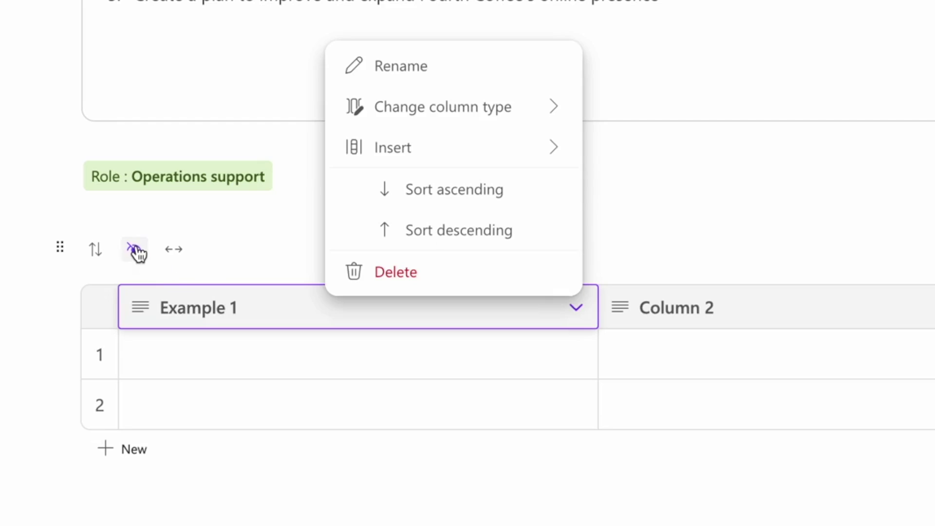
Step: Hide the table's Example 1 column, try to hide Column 2, and show Example 1 again
left_click(134, 251)
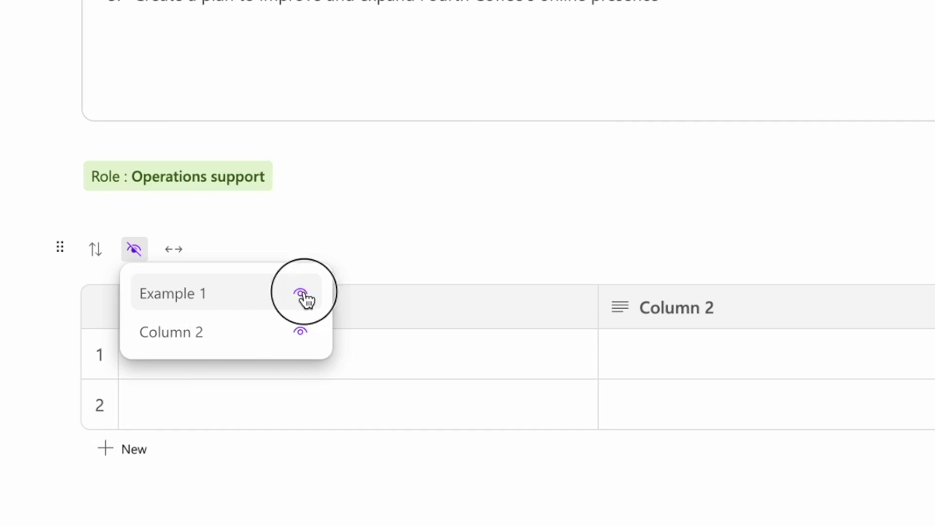
left_click(302, 294)
left_click(302, 332)
left_click(303, 332)
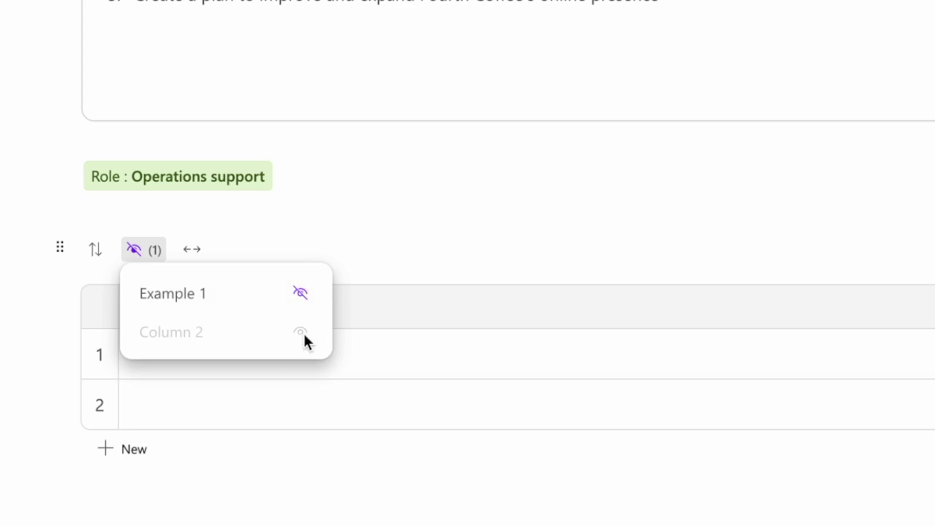
left_click(300, 293)
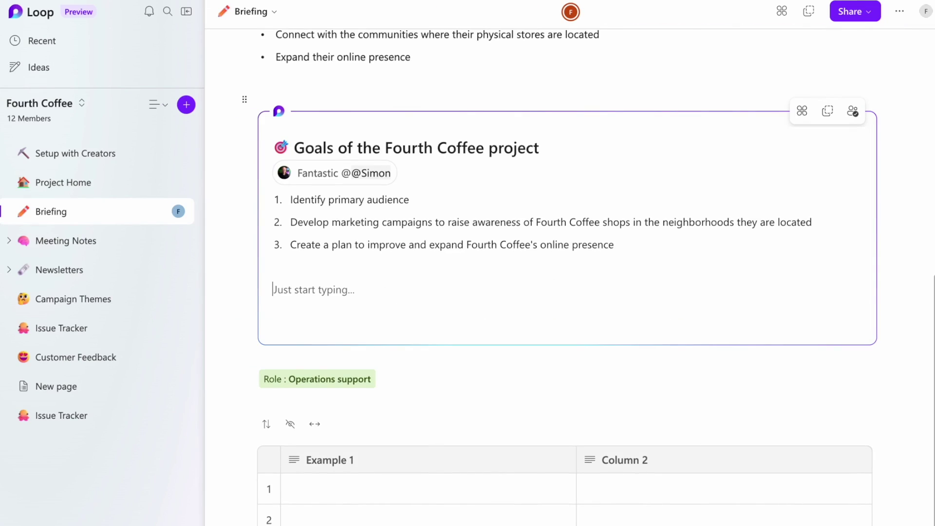
Step: Insert a Task list under the numbered goals in the "Goals of the Fourth Coffee project" component
type("/")
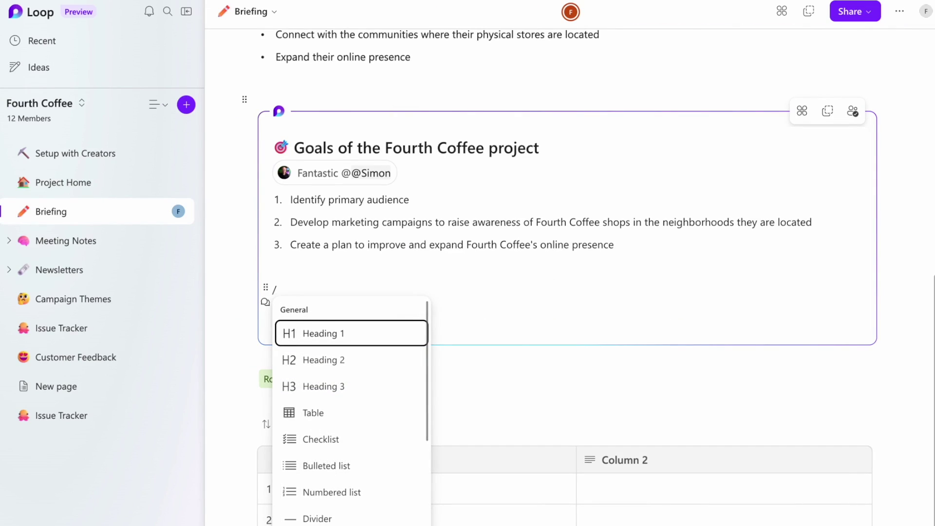
type("task")
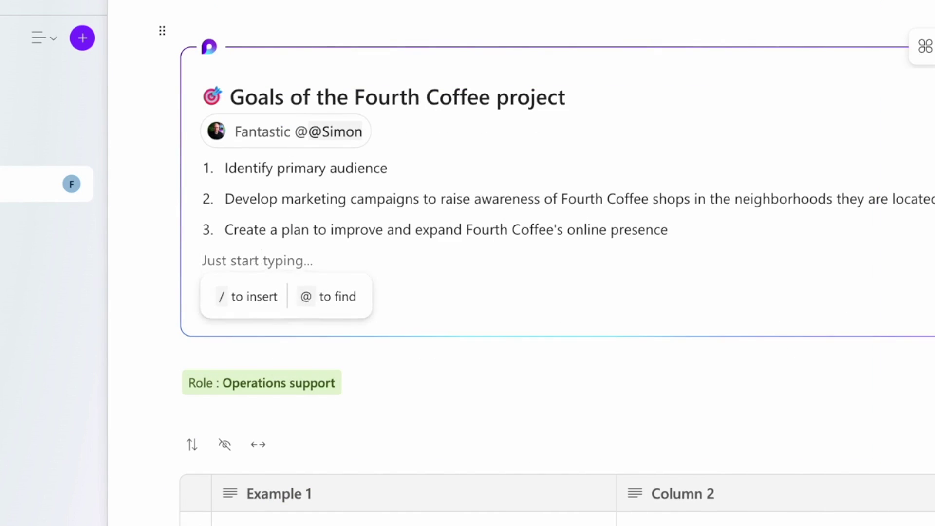
type("/")
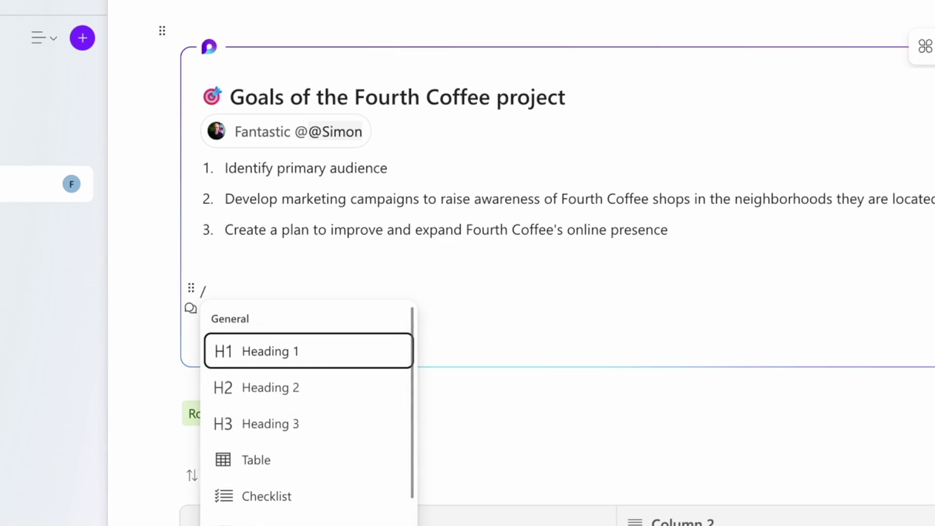
type("task")
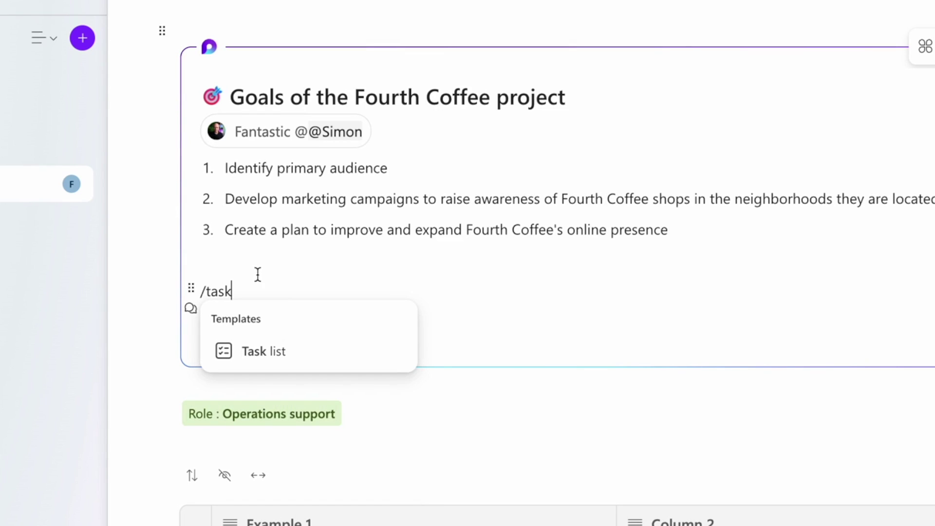
left_click(272, 361)
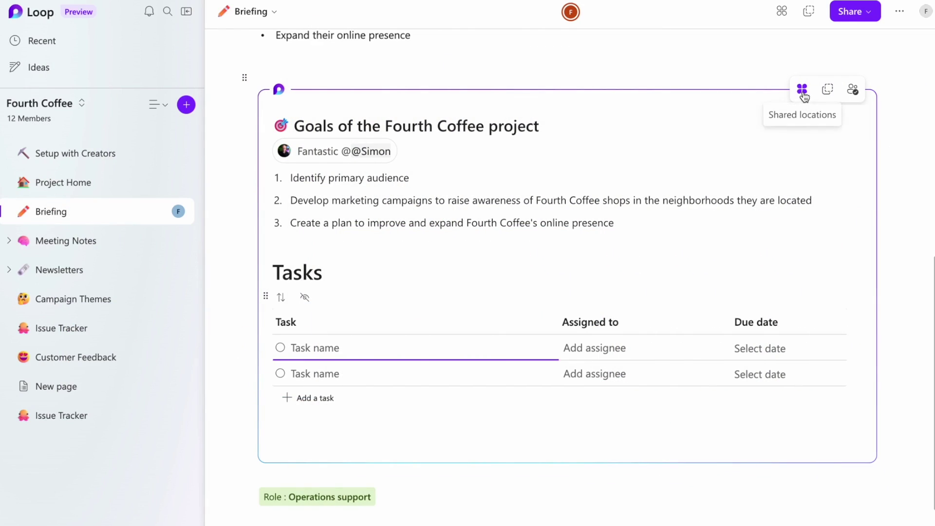
Step: Show the shared locations of the "Goals of the Fourth Coffee project" component
left_click(803, 92)
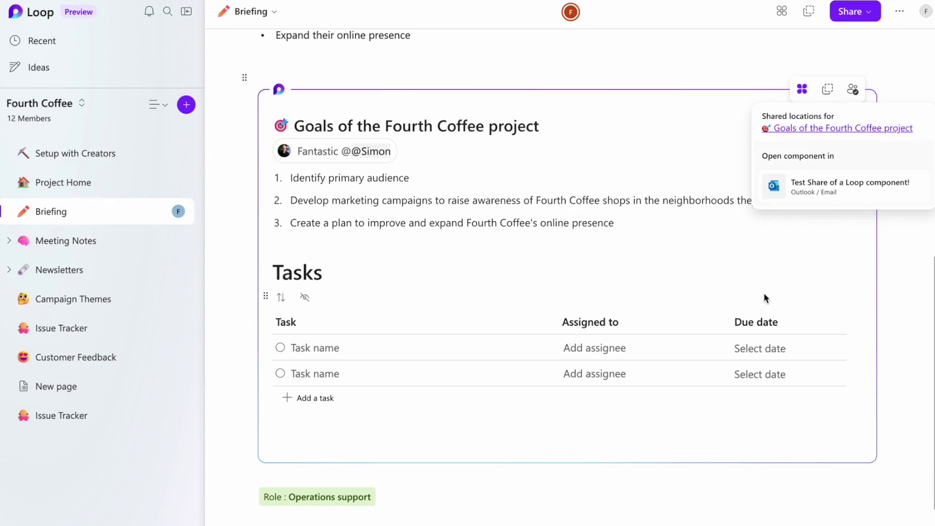
Step: Change the Role label above the table from its current option to Distribution
scroll(683, 249, "down", 3)
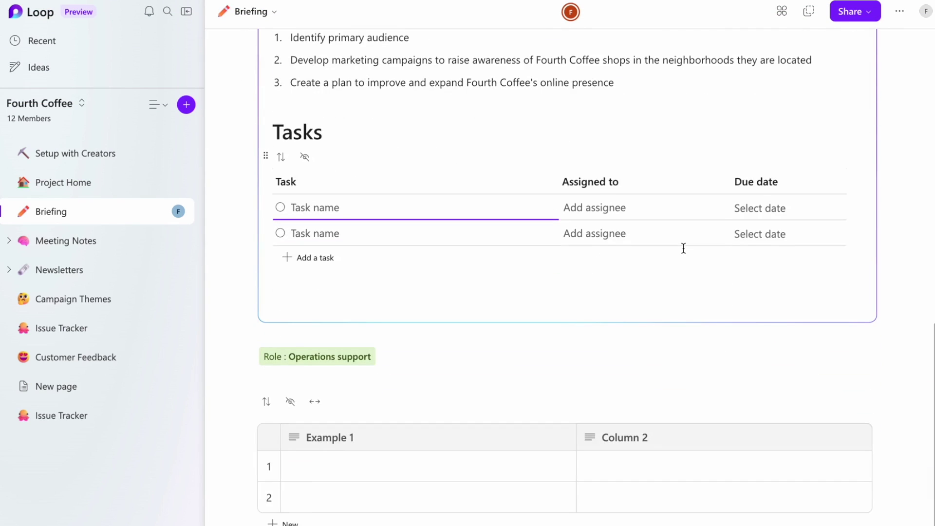
left_click(340, 362)
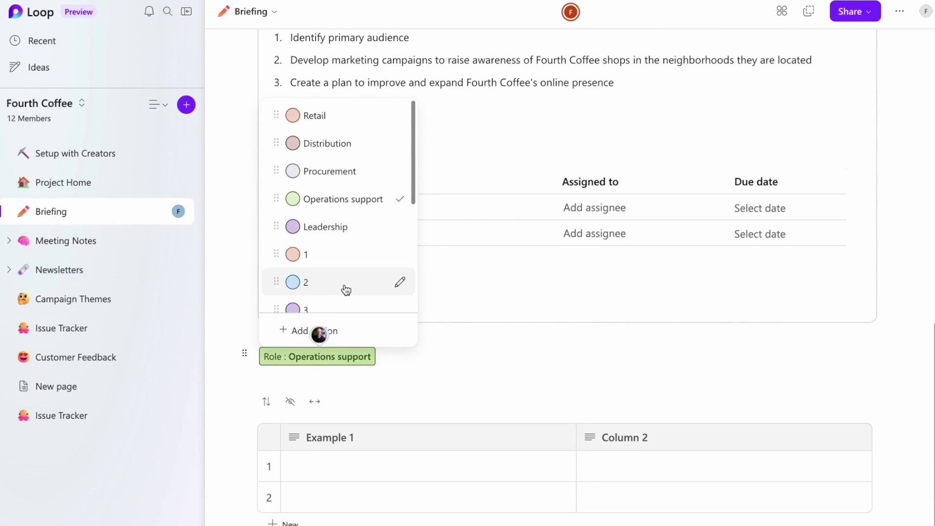
scroll(343, 285, "down", 5)
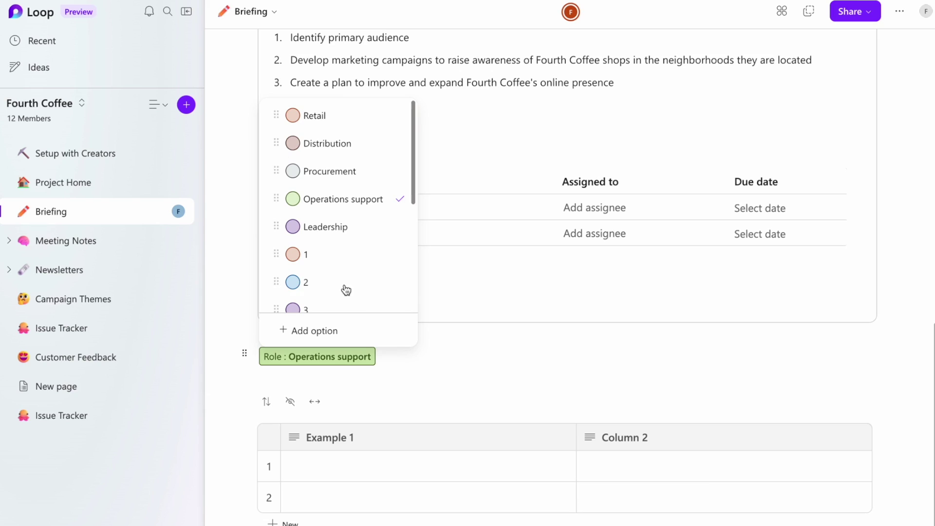
left_click(345, 143)
Step: Insert a second Role label with the option Retail beneath the Distribution label
key("Return")
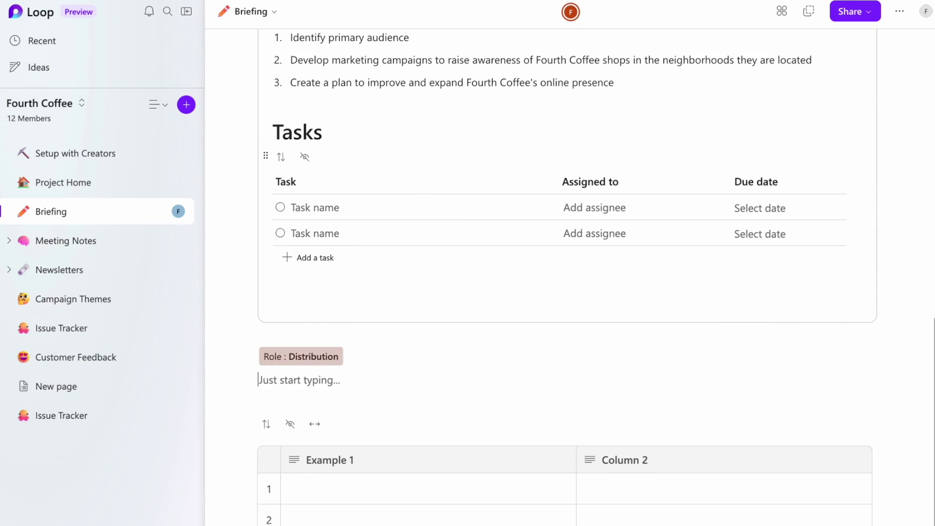
type("/label")
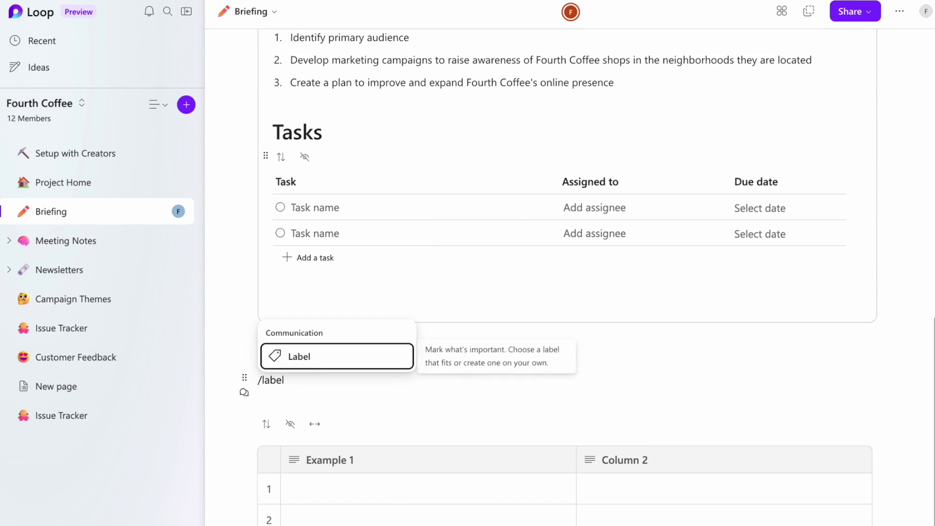
key("Return")
key("Return")
key("Return")
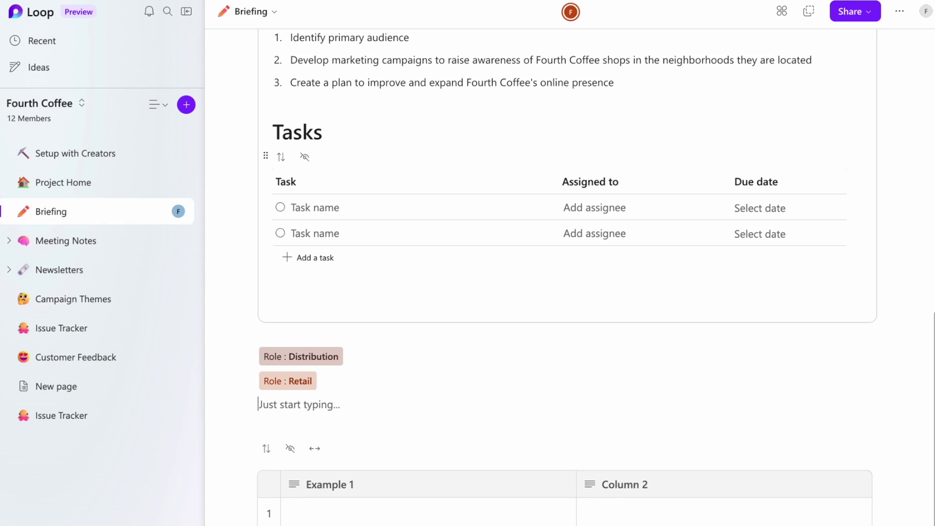
Step: Create a label group Bento with options High, Medium and Low, and insert its High label beneath the Role: Retail label
type("/lab")
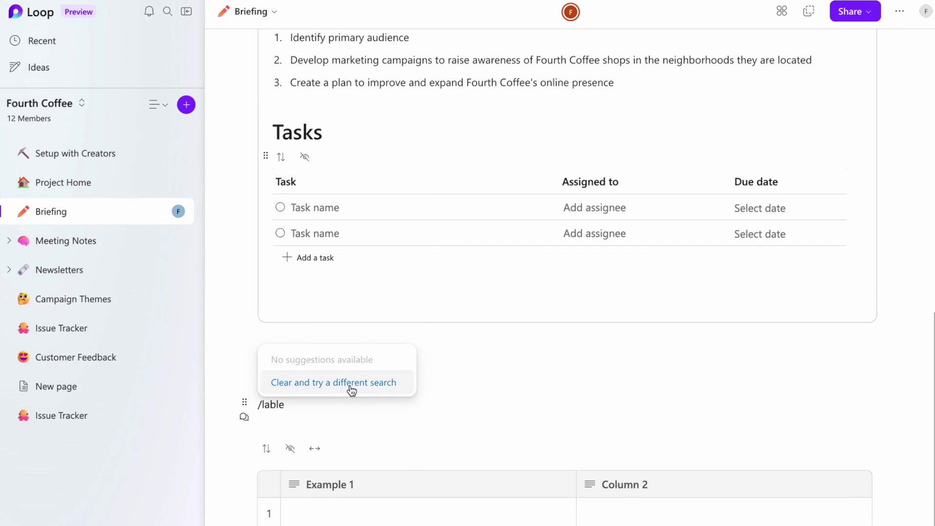
left_click(297, 381)
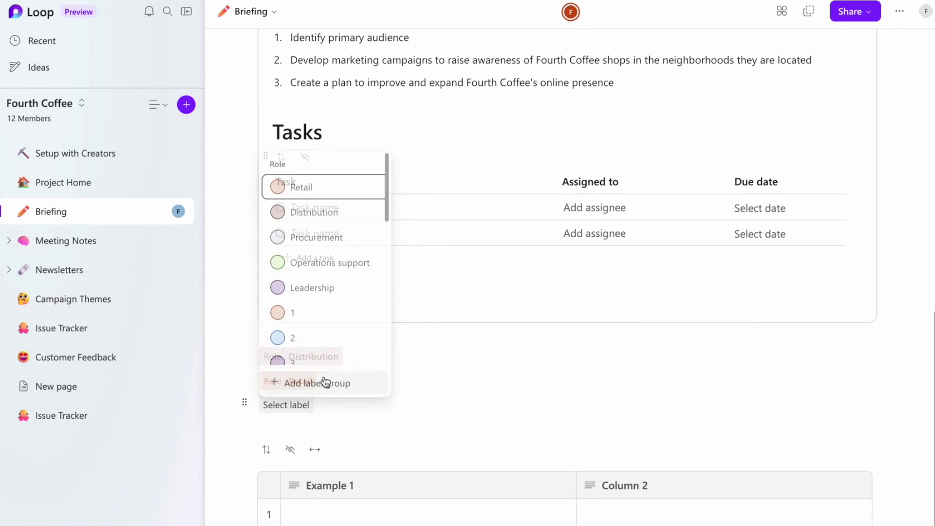
left_click(308, 377)
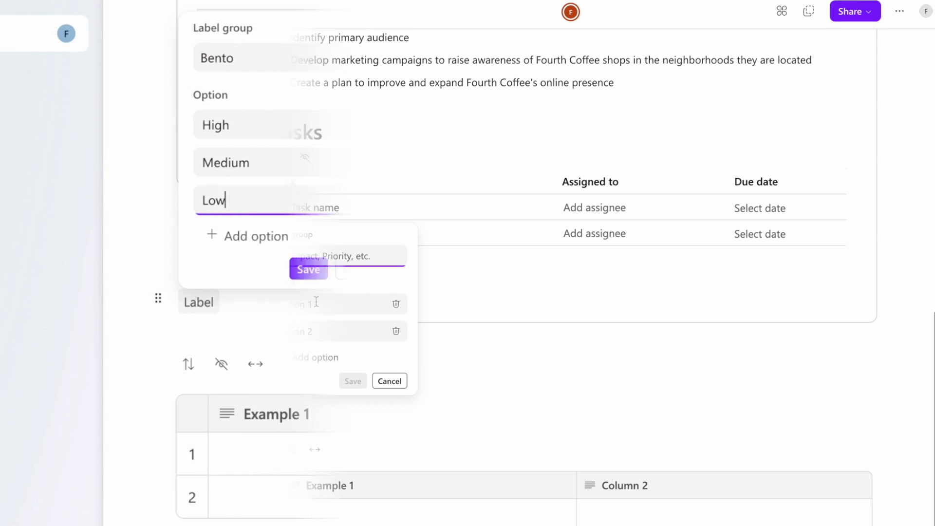
left_click(309, 269)
left_click(267, 341)
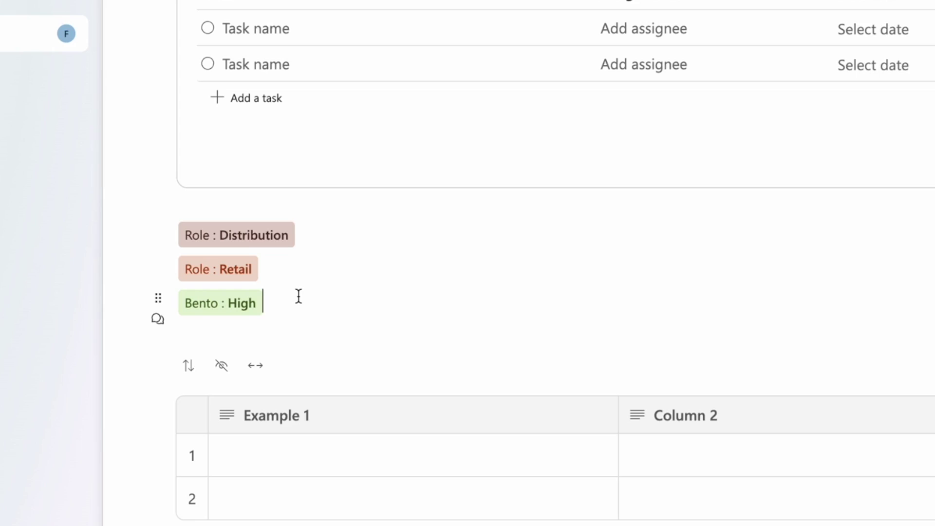
Step: Change the column type of Column 3 in the table below the labels to voting
scroll(299, 296, "down", 1)
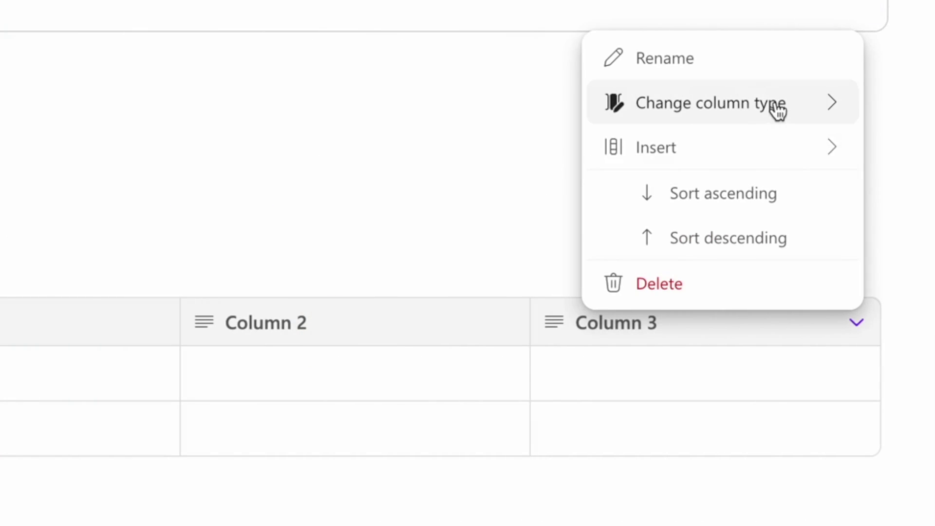
mouse_move(778, 111)
left_click(416, 302)
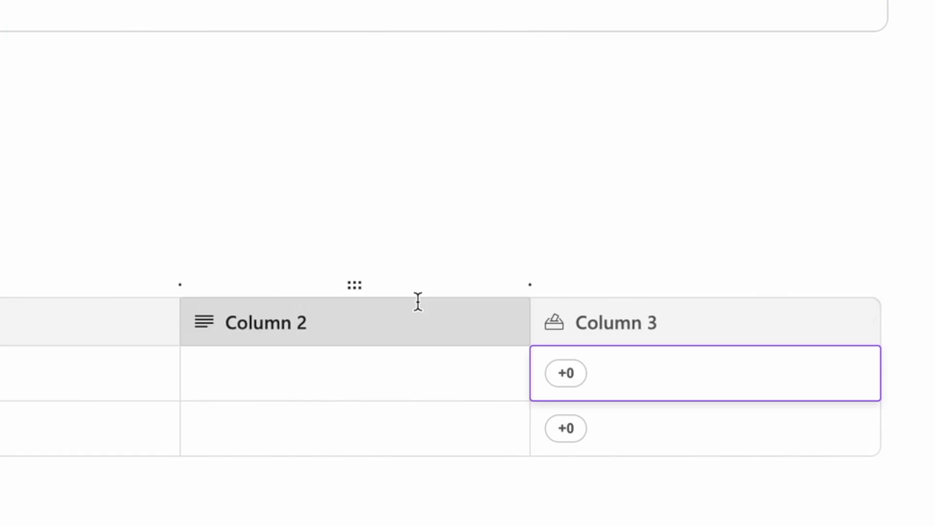
Step: Cast a vote in the first row of Column 3 and rename the column Votes
left_click(566, 372)
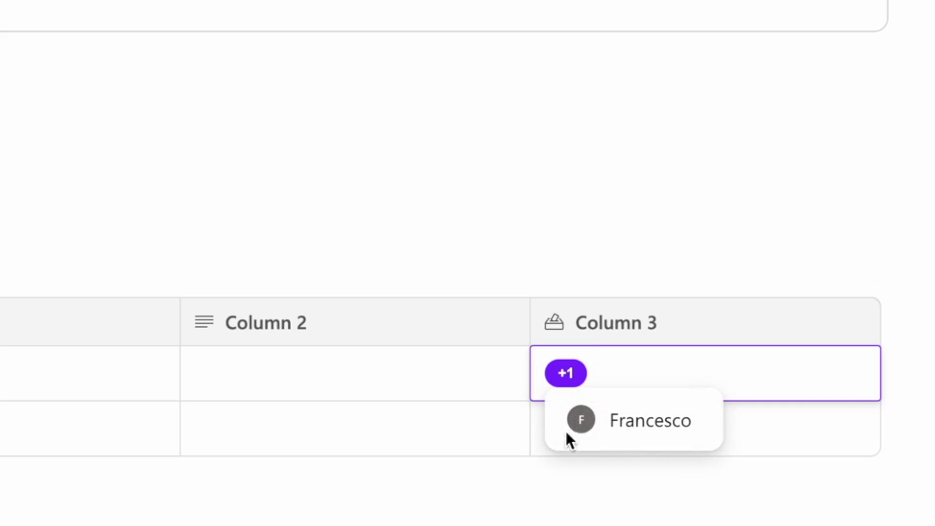
left_click(605, 325)
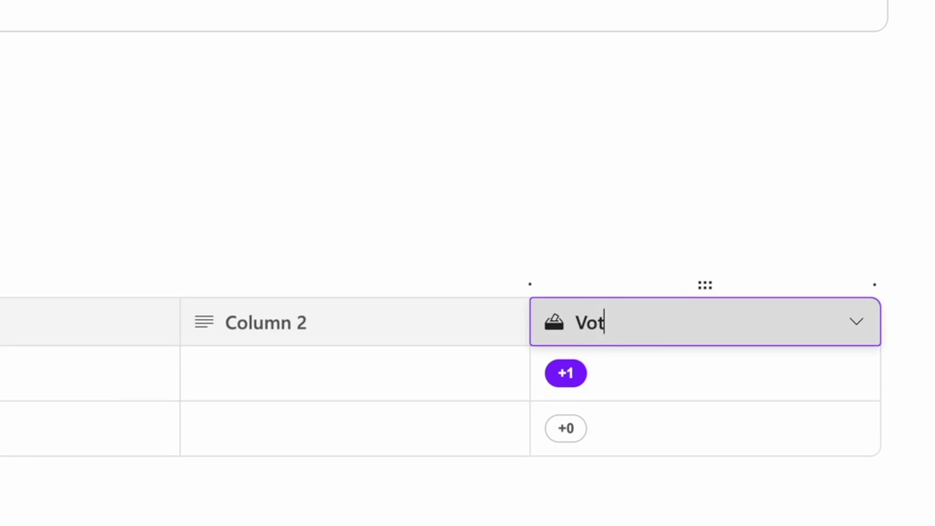
key("Return")
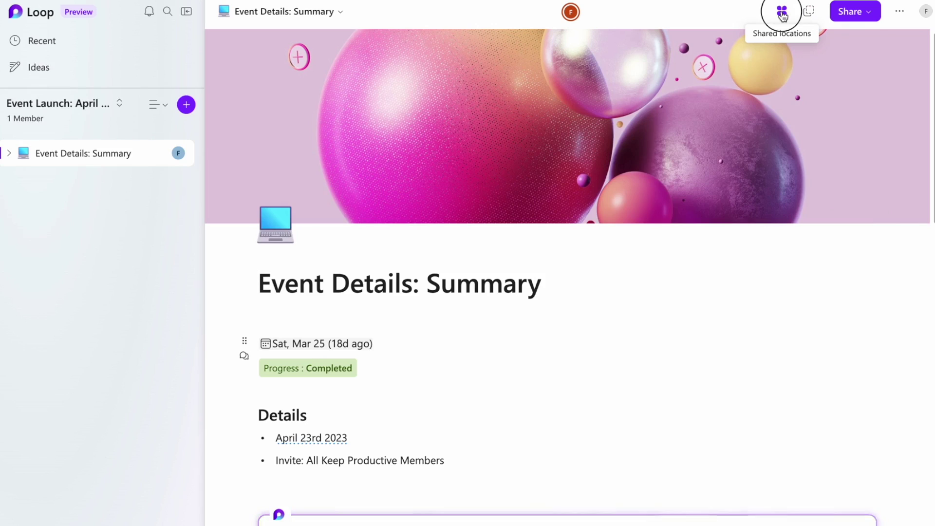
Step: Show the shared locations of the "Event Details: Summary" page and choose to add the page to a workspace
left_click(782, 16)
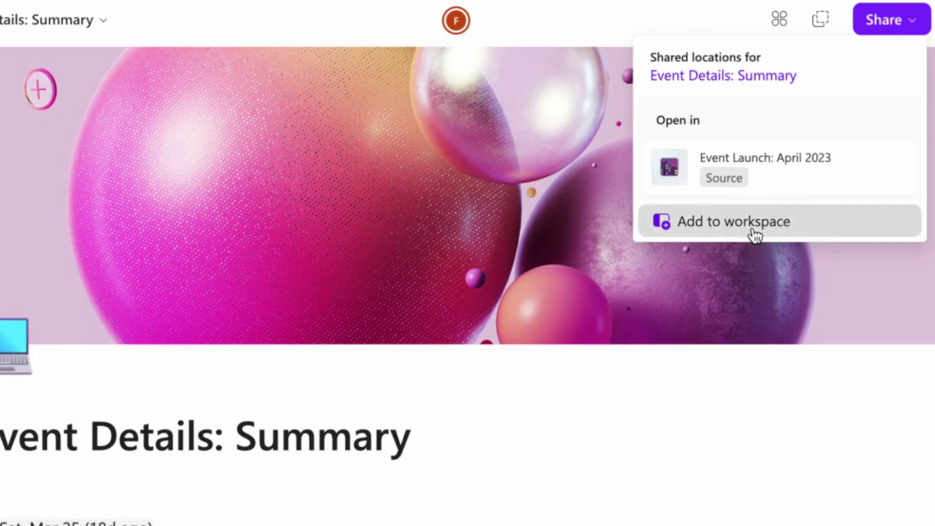
left_click(756, 234)
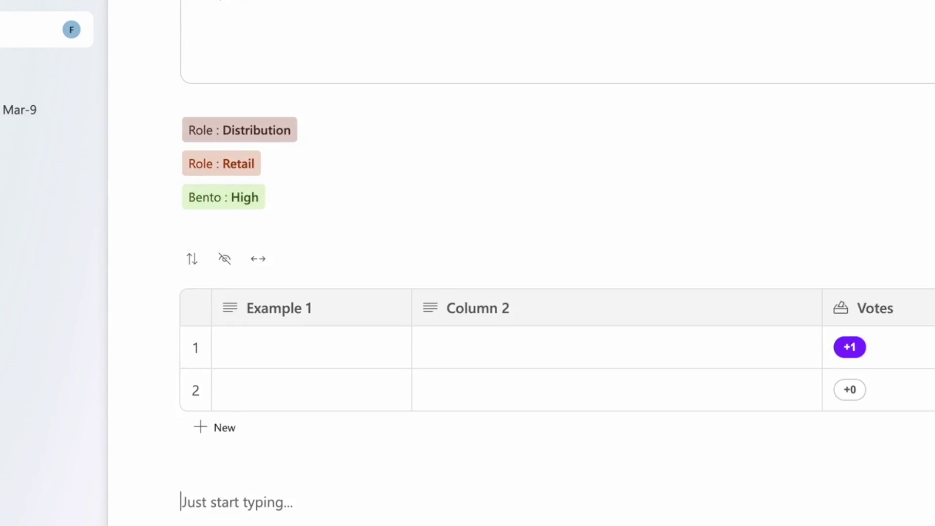
Step: Insert a link to the Project Home file on the empty line below the table using an @ mention
scroll(557, 238, "down", 1)
type("@")
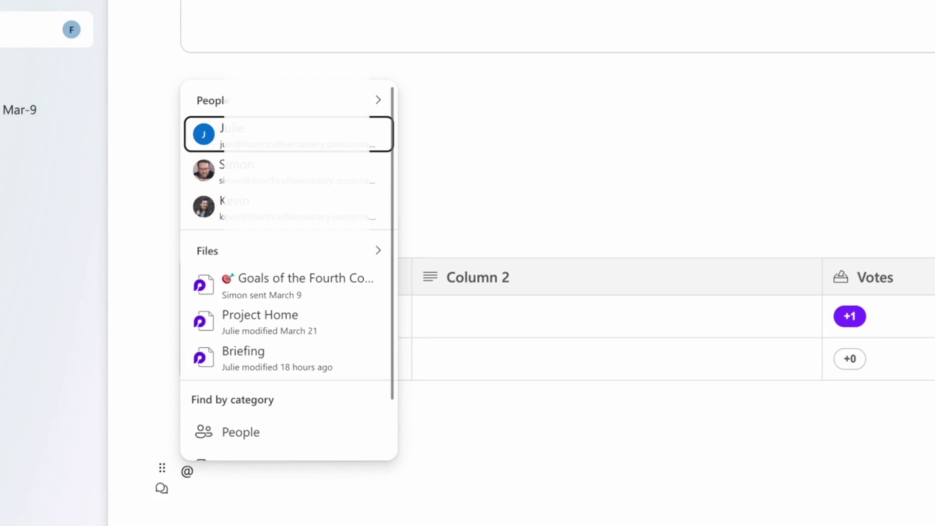
scroll(294, 379, "down", 2)
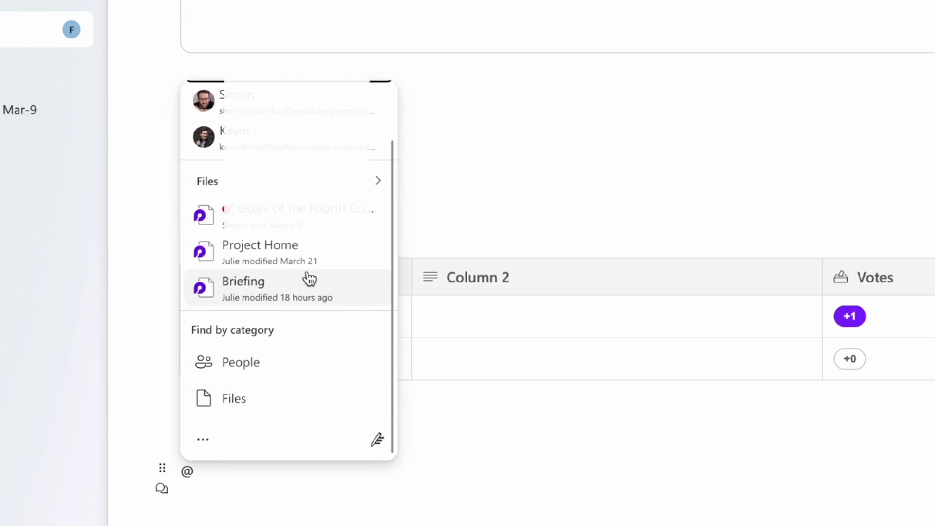
left_click(313, 247)
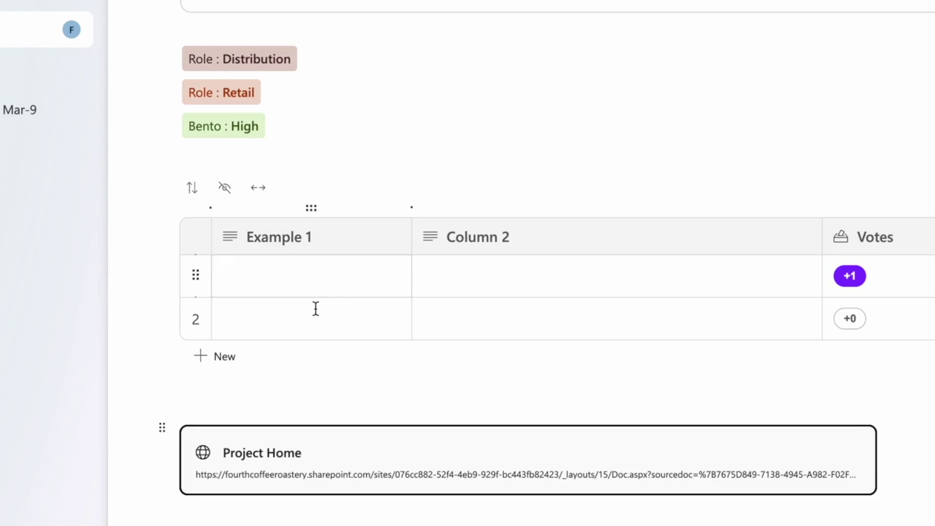
scroll(261, 371, "up", 10)
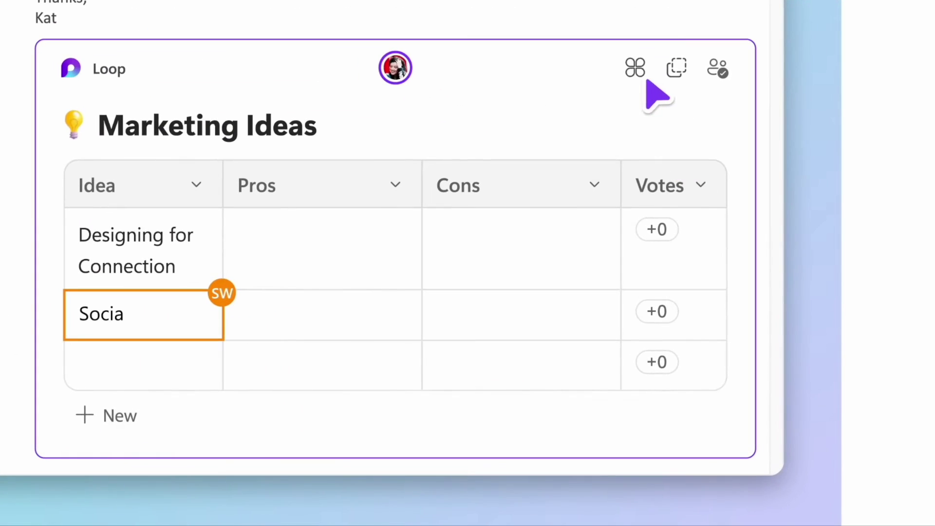
left_click(643, 77)
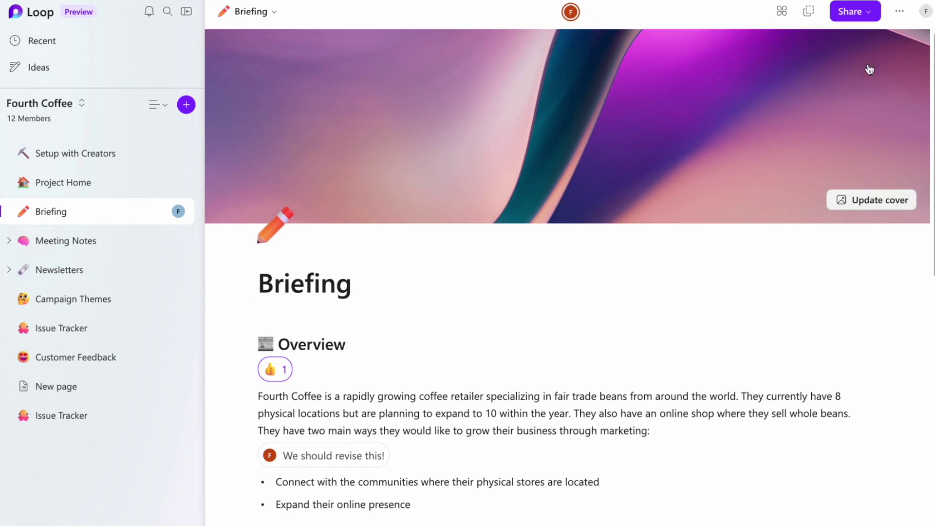
Step: View the Project Home page and the "Loop Creators call Mar-9" page under Meeting Notes
left_click(123, 184)
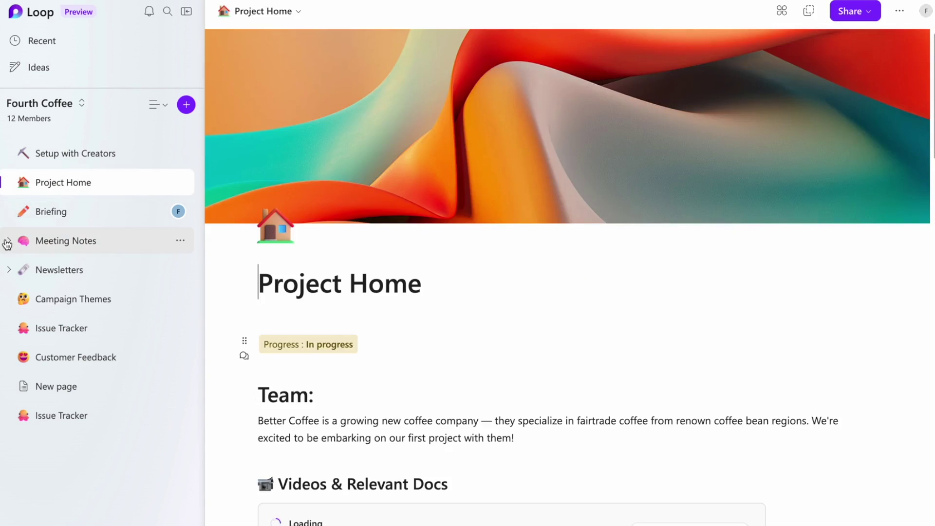
left_click(8, 240)
left_click(101, 267)
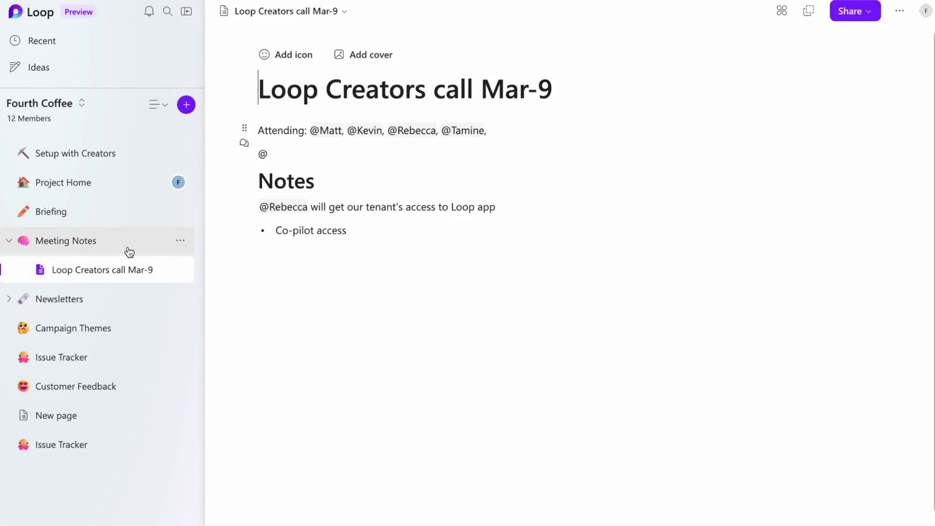
left_click(901, 18)
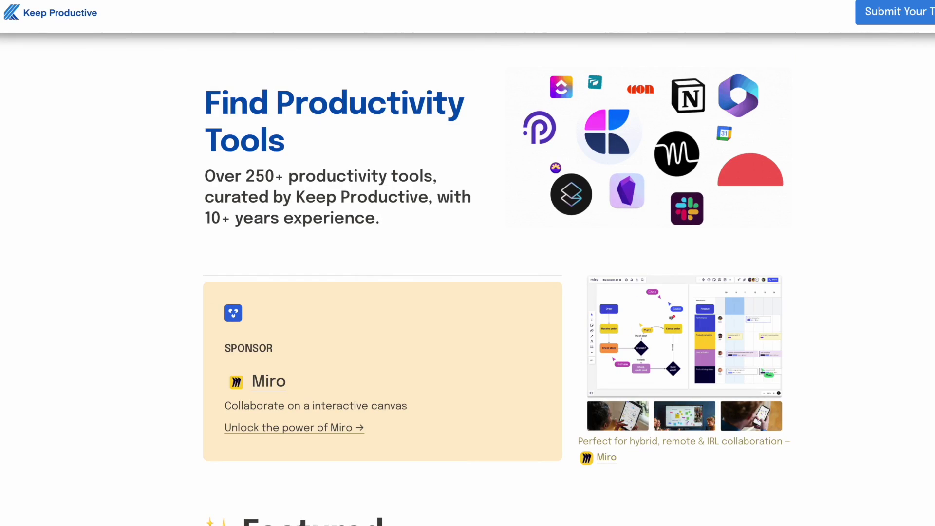
Step: Switch to the Keep Productive website and browse its featured and best productivity tools
scroll(467, 273, "down", 8)
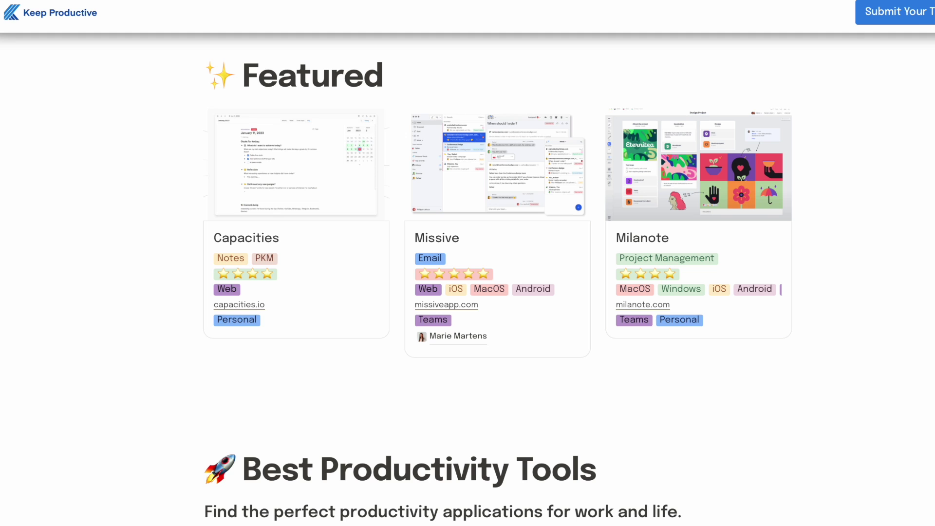
scroll(467, 272, "down", 7)
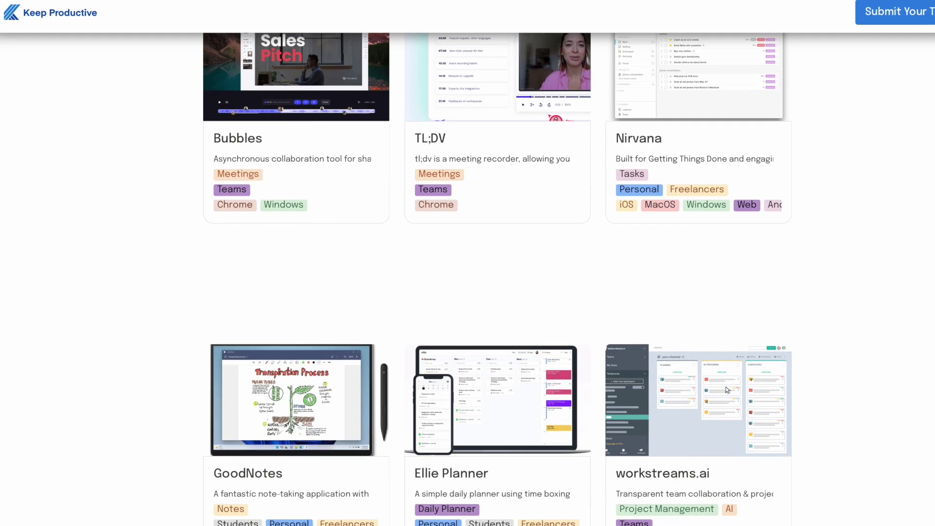
scroll(468, 272, "down", 5)
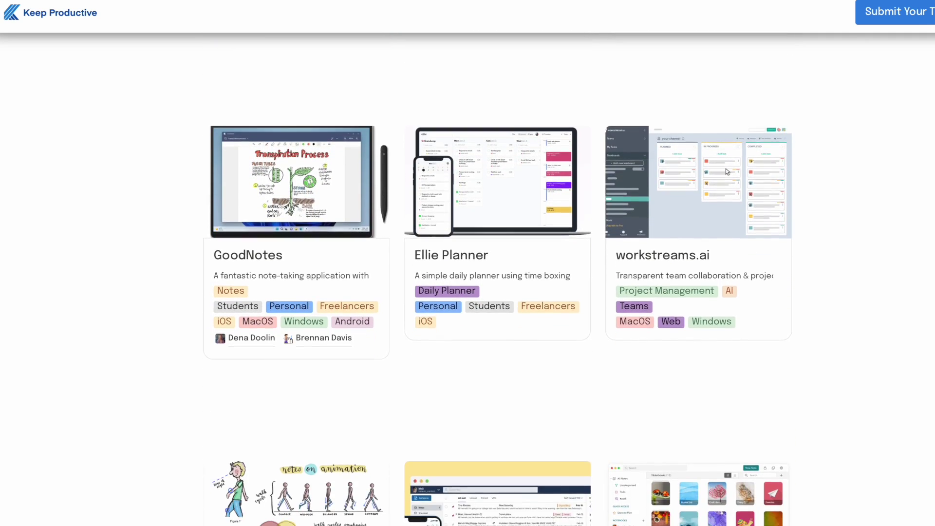
scroll(467, 273, "down", 2)
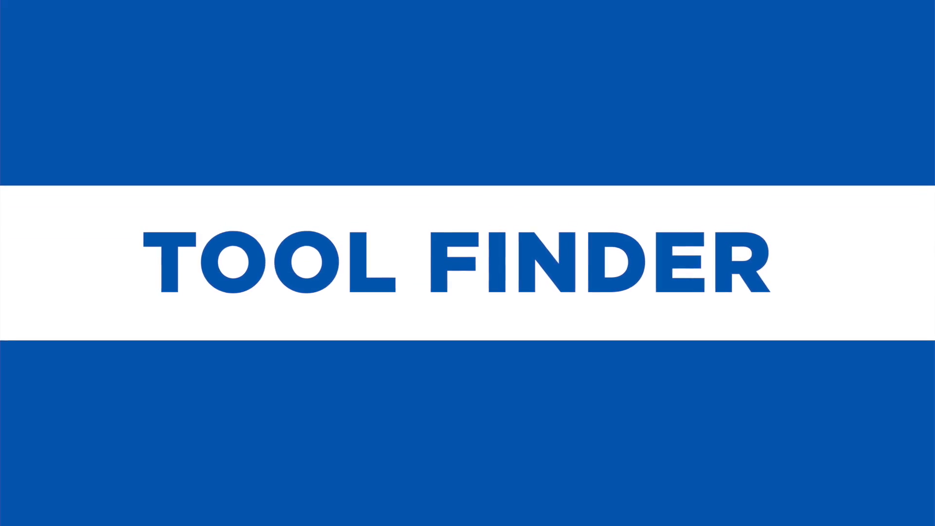